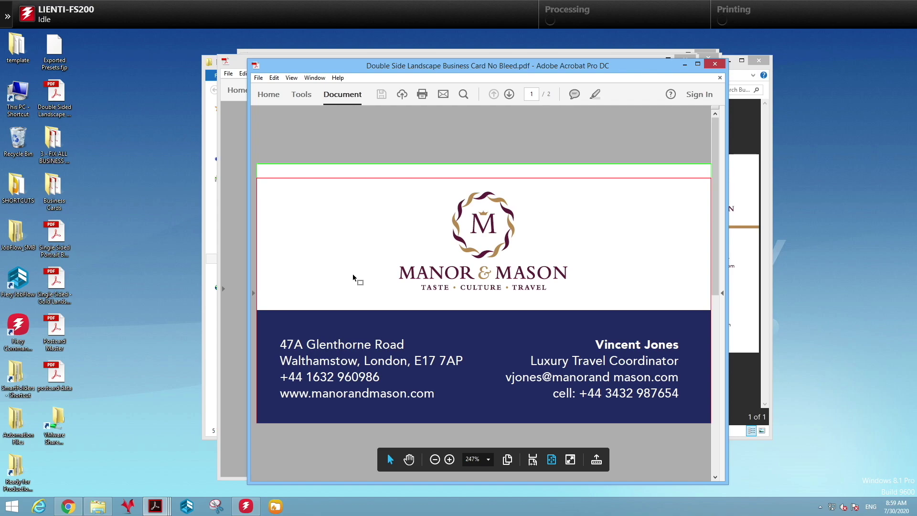
# Minimize the double-sided landscape, single-sided portrait, crops-and-colour-bars and letter-size card windows in Acrobat.
pyautogui.click(686, 64)
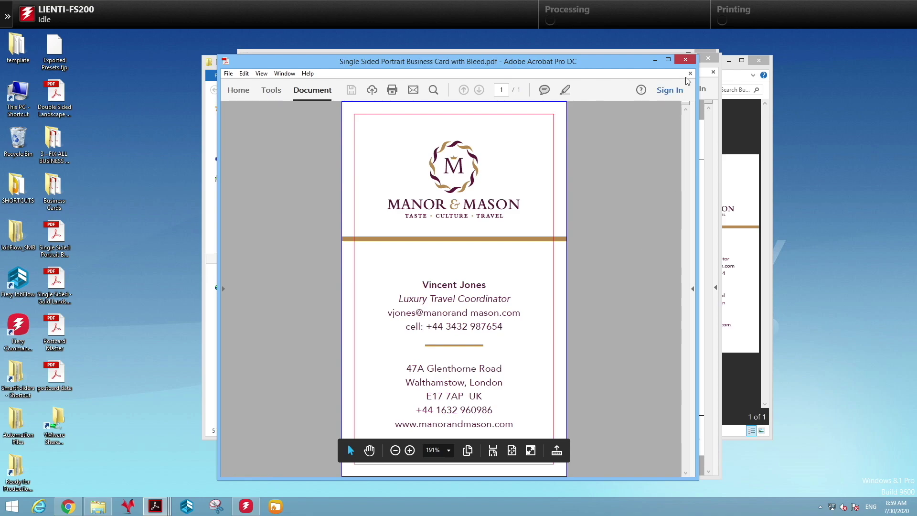
pyautogui.click(656, 60)
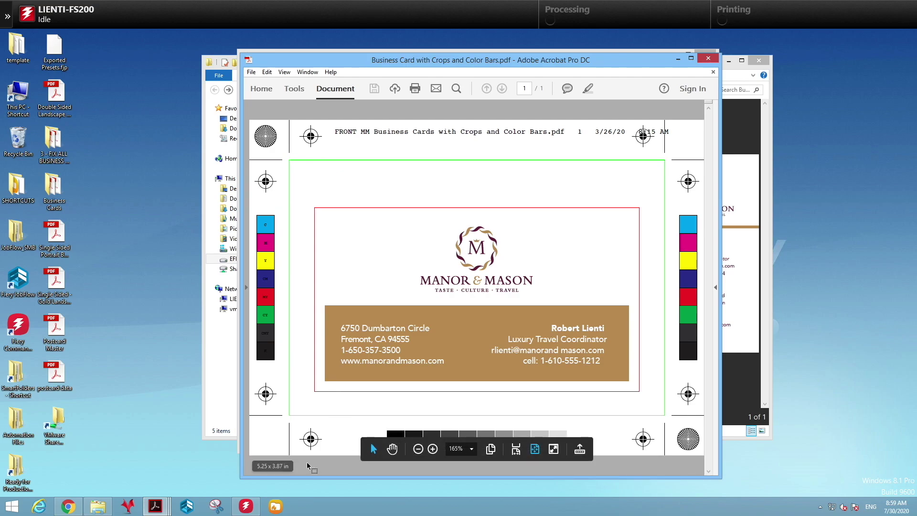
pyautogui.click(678, 59)
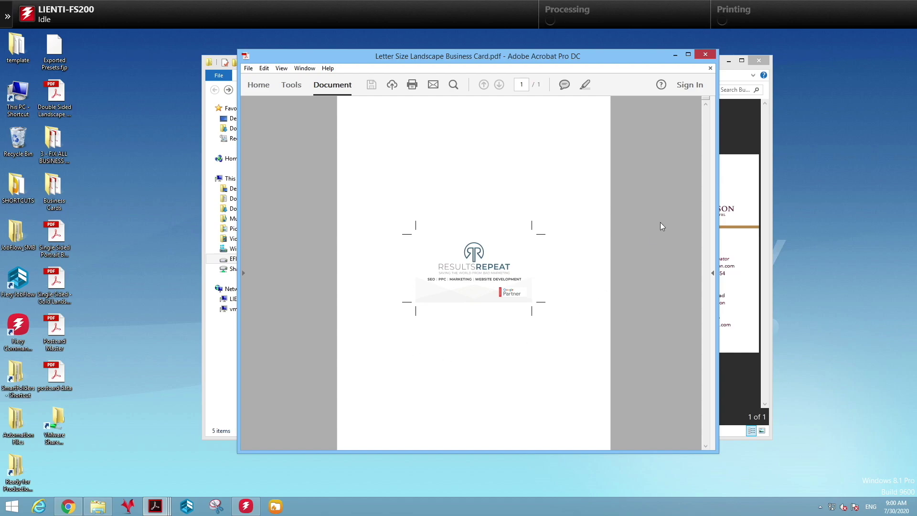
pyautogui.click(674, 54)
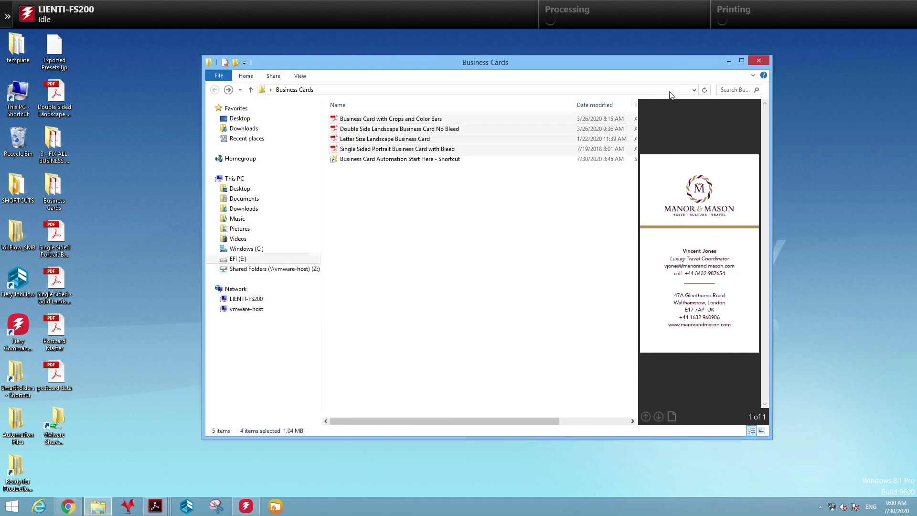
# Select all four business card PDFs and copy them.
pyautogui.click(435, 120)
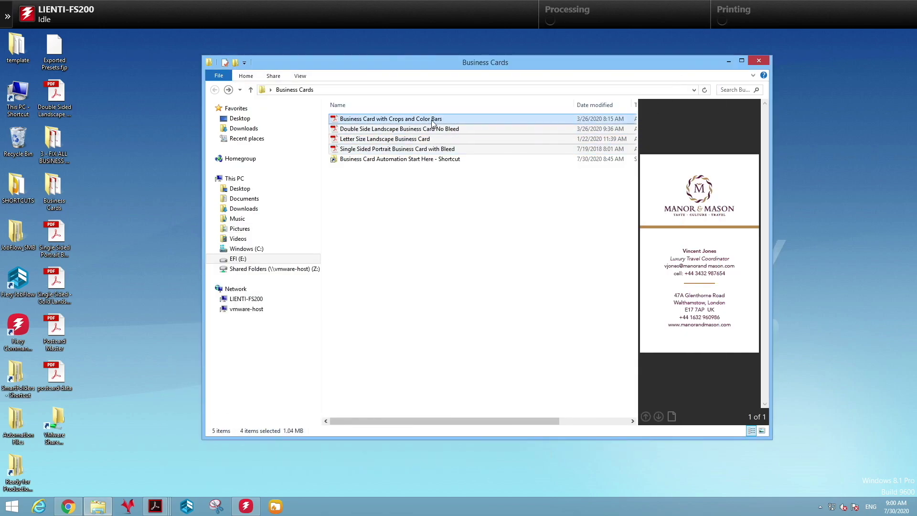
pyautogui.keyDown('shift'); pyautogui.click(418, 151); pyautogui.keyUp('shift')
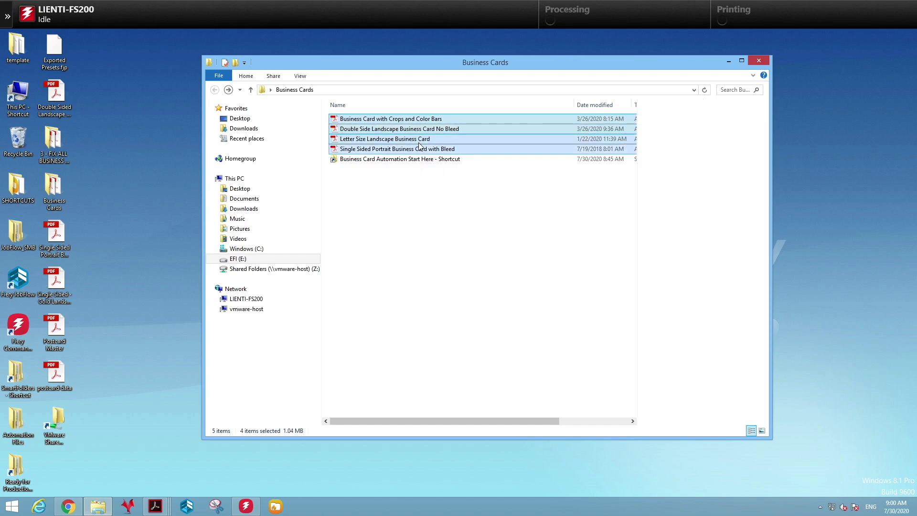
pyautogui.rightClick(419, 144)
pyautogui.click(447, 253)
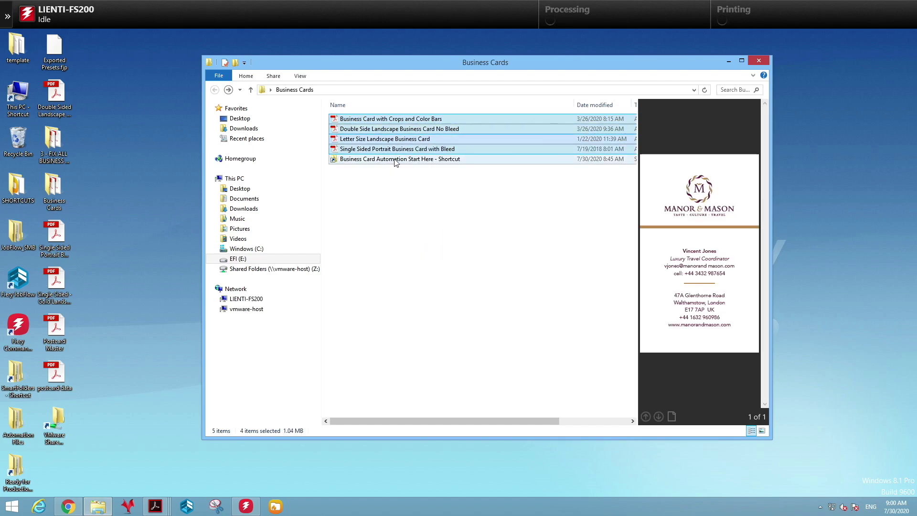
# Paste the PDFs into the Business Card Automation Start Here folder and bring Fiery JobFlow forward.
pyautogui.doubleClick(395, 160)
pyautogui.rightClick(393, 163)
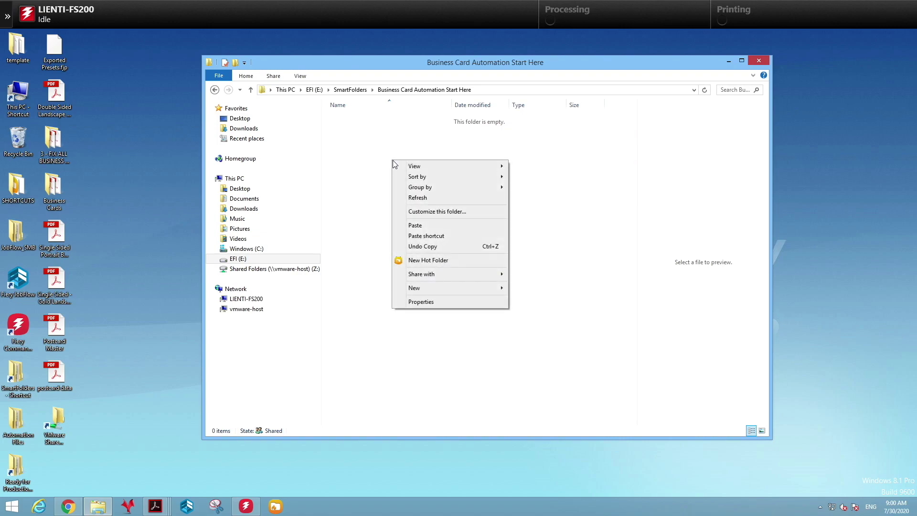
pyautogui.click(418, 229)
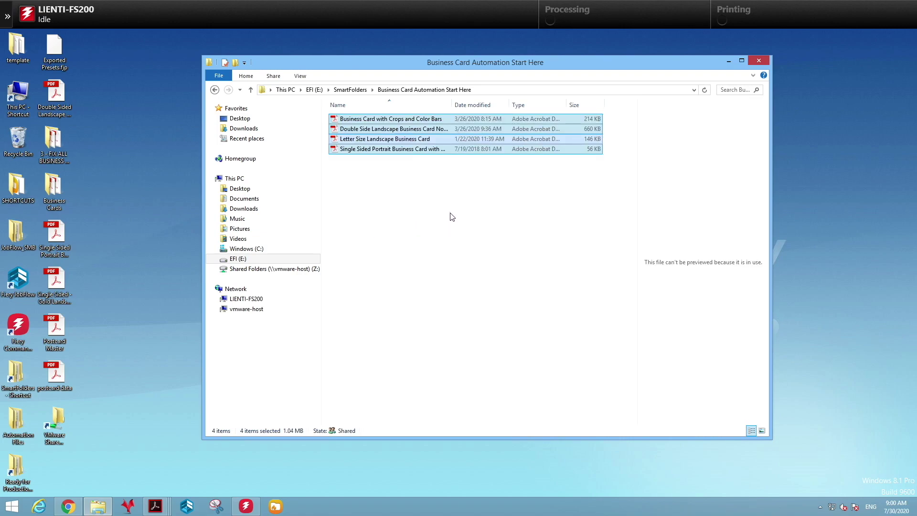
pyautogui.click(87, 494)
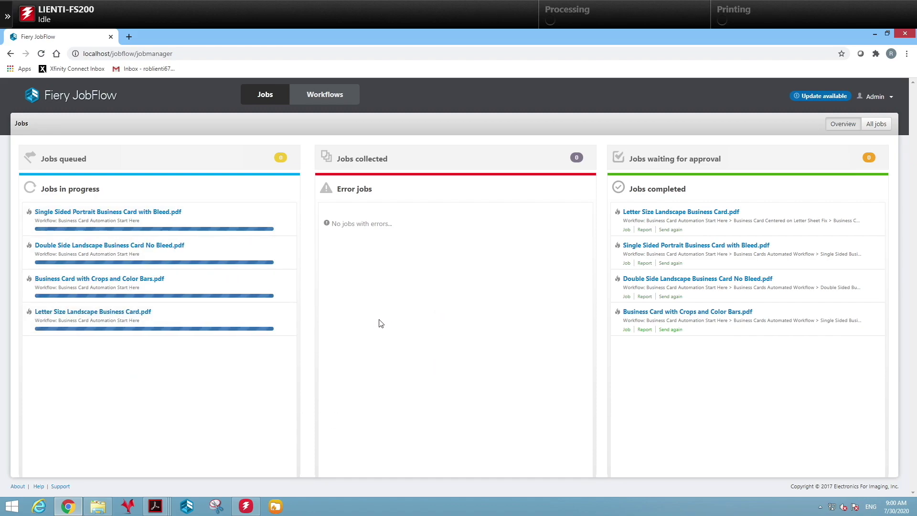
# Open the workflow details of the Letter Size Landscape Business Card.pdf job.
pyautogui.click(98, 316)
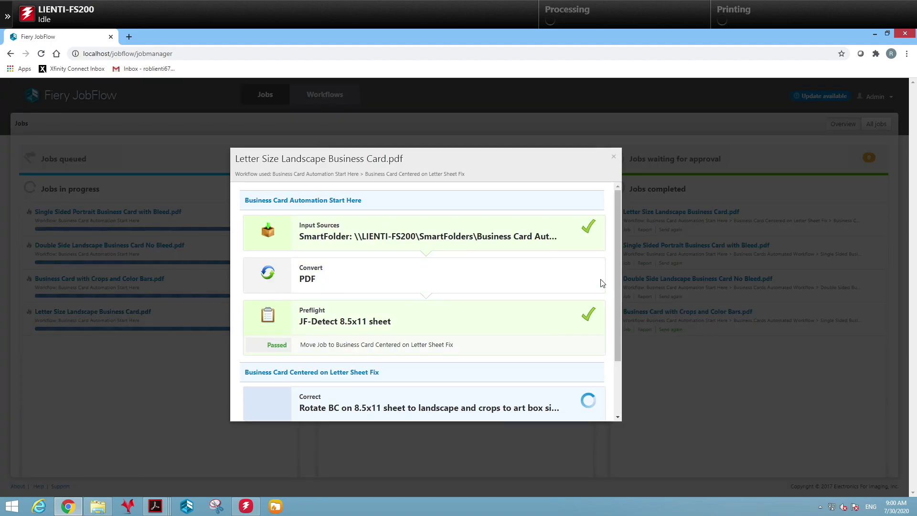
# Scroll the Letter Size job details as each step passes, through 24-up imposition to LIENTI-FS200 Hold.
pyautogui.scroll(-2, 618, 268)
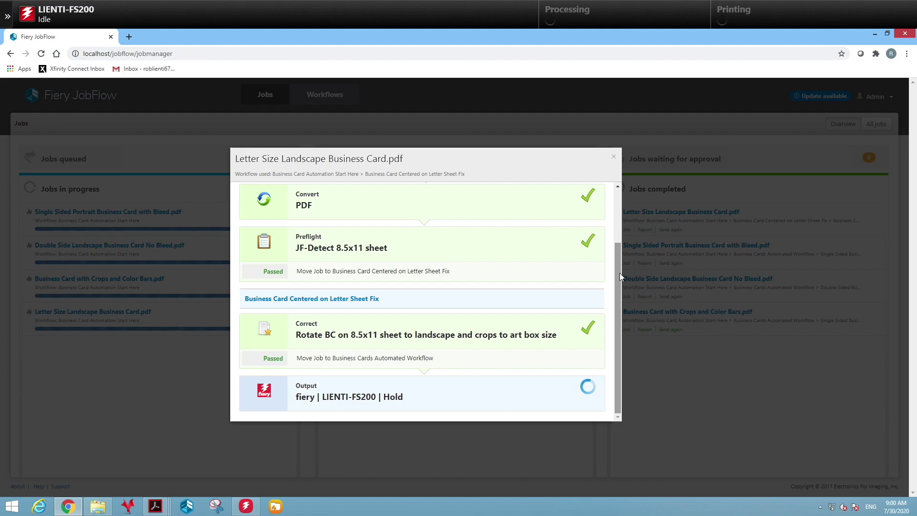
pyautogui.moveTo(620, 273); pyautogui.dragTo(624, 333)
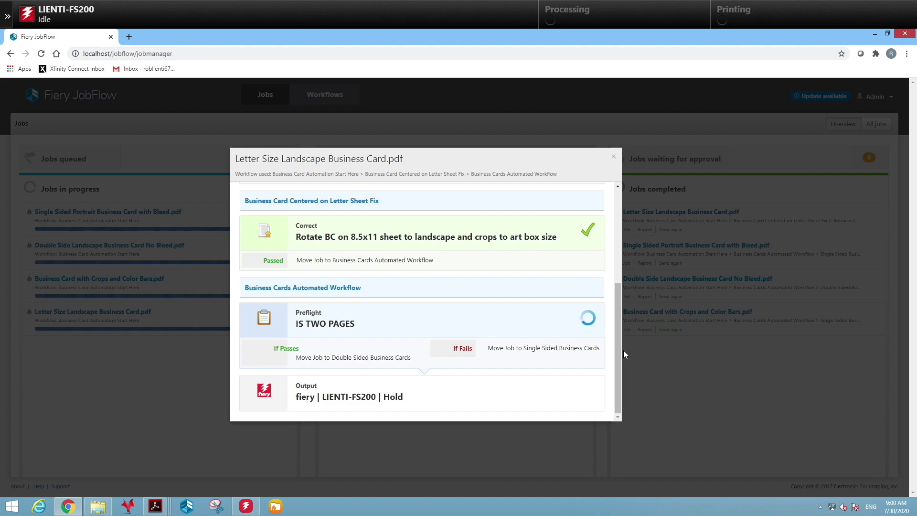
pyautogui.moveTo(618, 280); pyautogui.dragTo(624, 345)
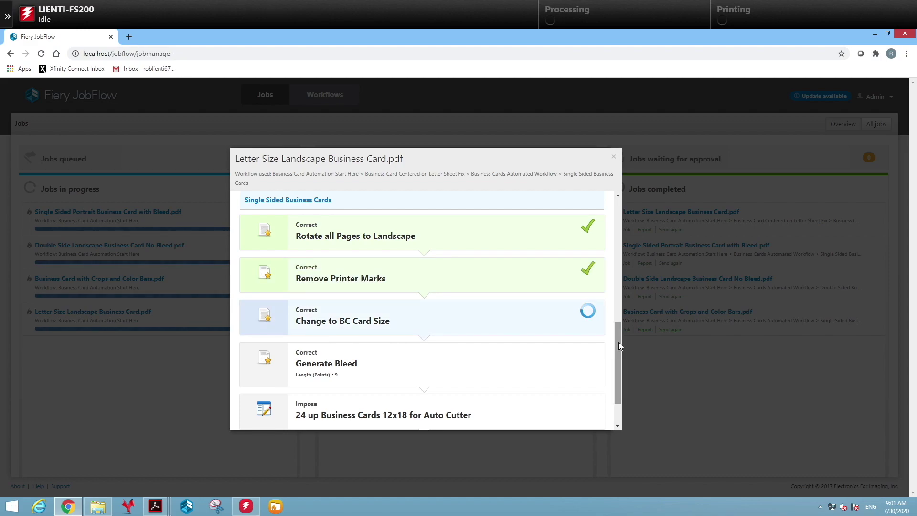
pyautogui.moveTo(618, 342); pyautogui.dragTo(620, 369)
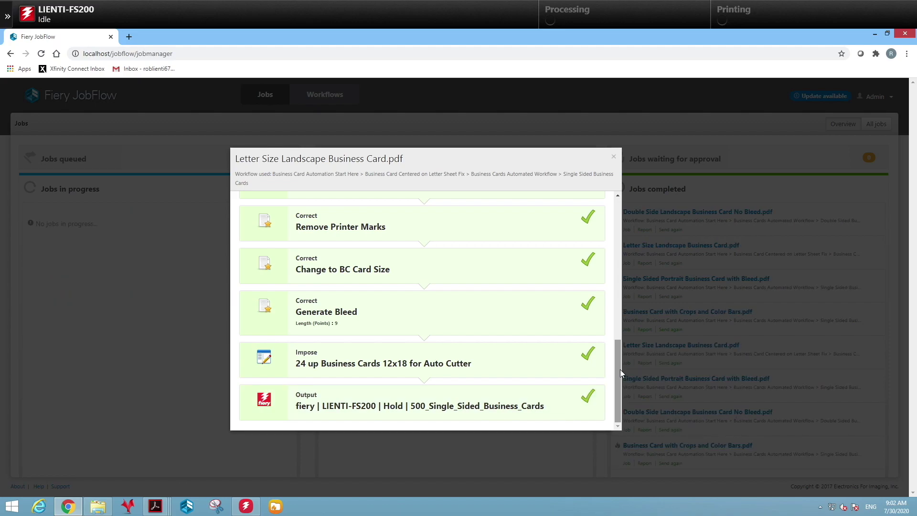
# Close the job details and view the Letter Size job's imposed 24-up sheet full size.
pyautogui.click(613, 157)
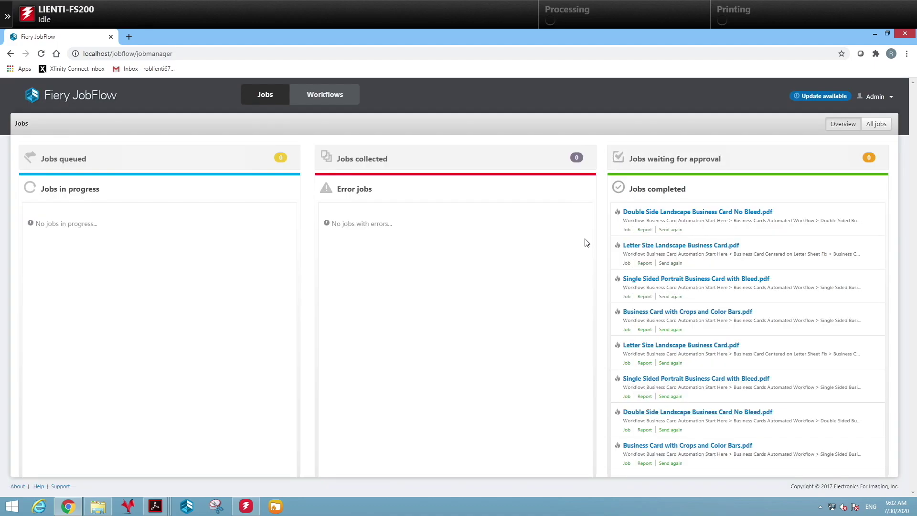
pyautogui.click(624, 263)
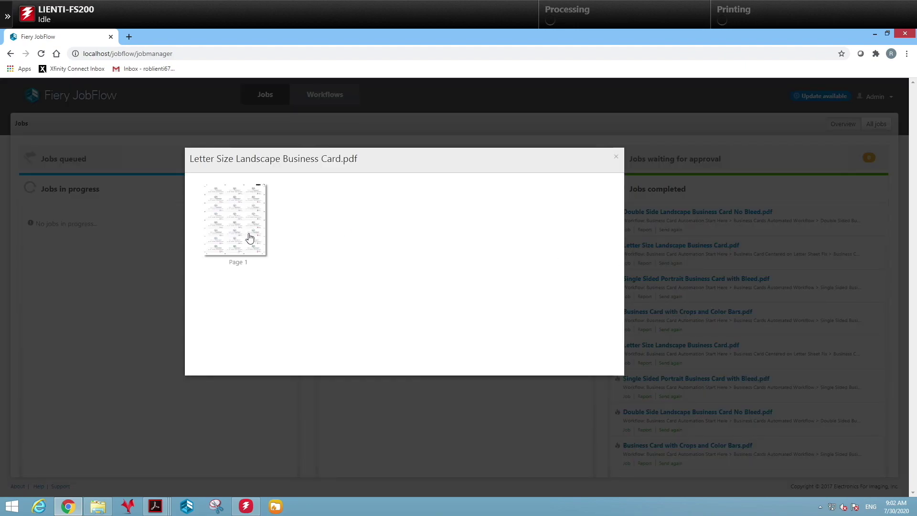
pyautogui.click(246, 233)
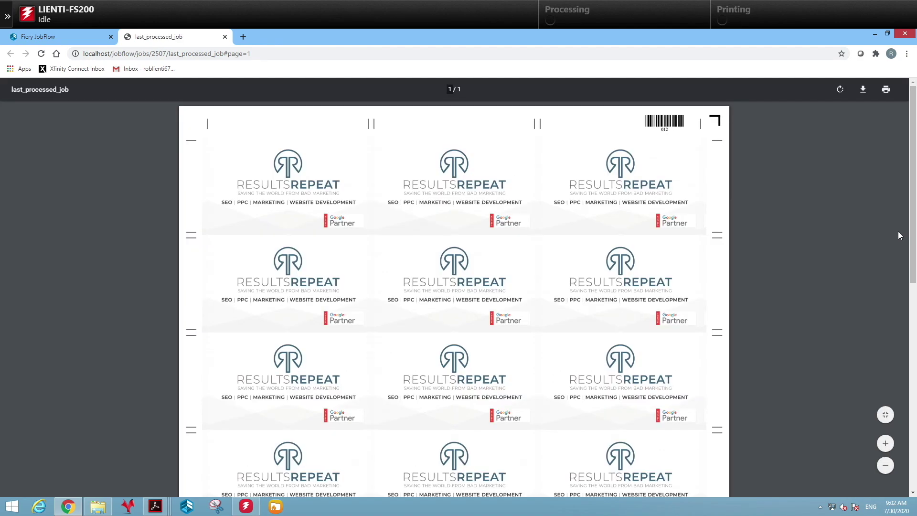
pyautogui.moveTo(913, 228); pyautogui.dragTo(913, 237)
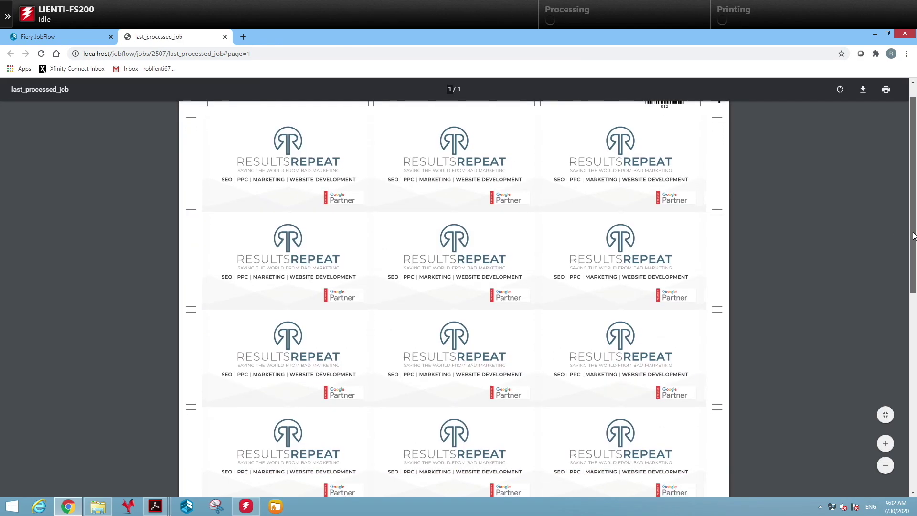
pyautogui.click(225, 38)
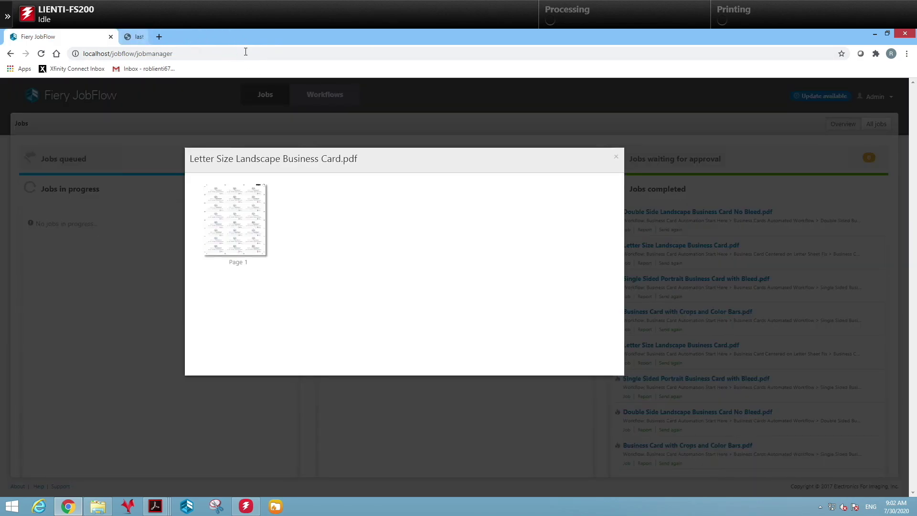
# Scroll through both imposed pages of the Double Side Landscape Business Card No Bleed job.
pyautogui.click(618, 159)
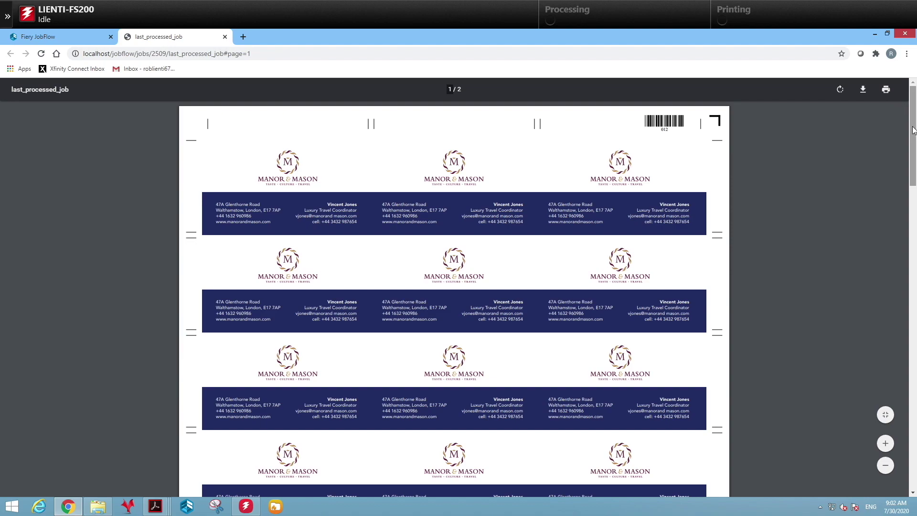
pyautogui.moveTo(912, 130); pyautogui.dragTo(913, 307)
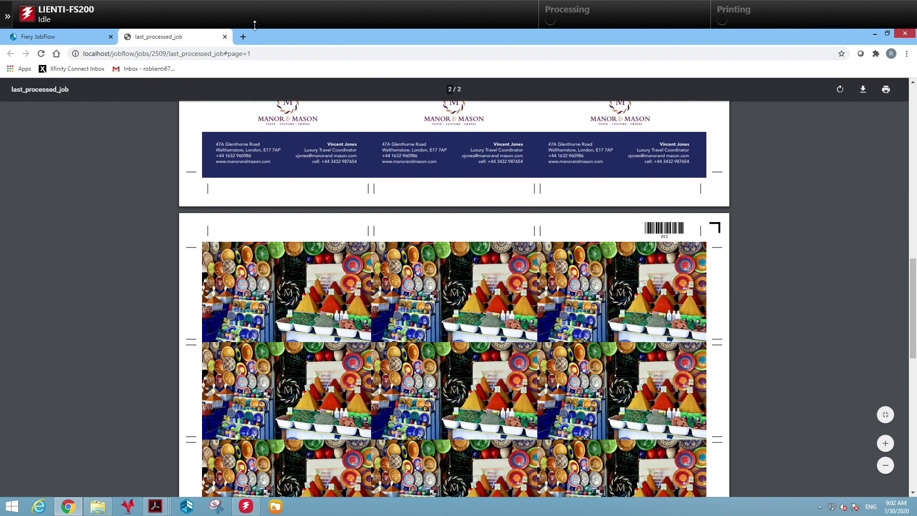
pyautogui.click(225, 37)
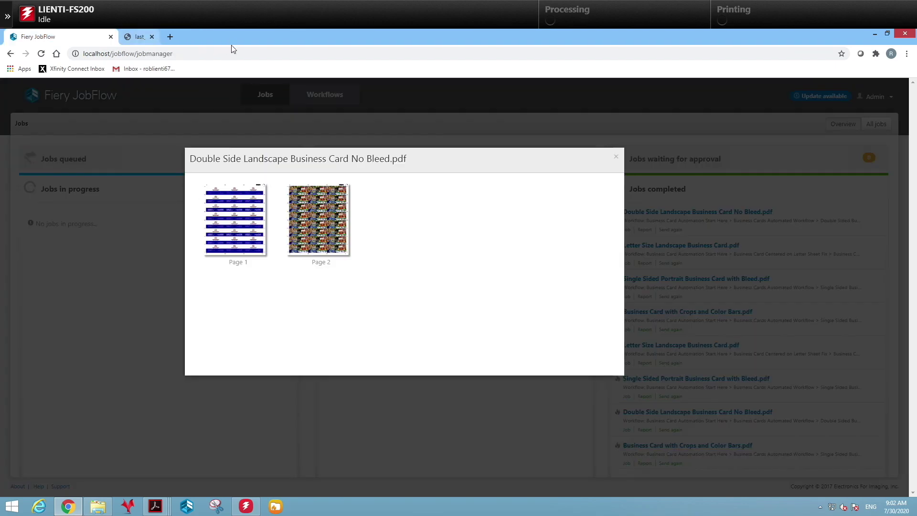
# View the Single Sided Portrait job's imposed sheet full size from Jobs completed.
pyautogui.click(616, 157)
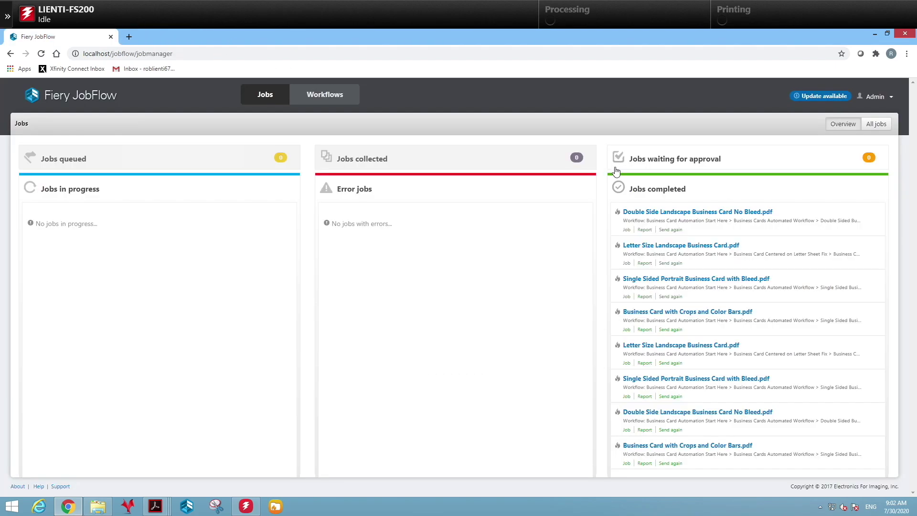
pyautogui.click(627, 297)
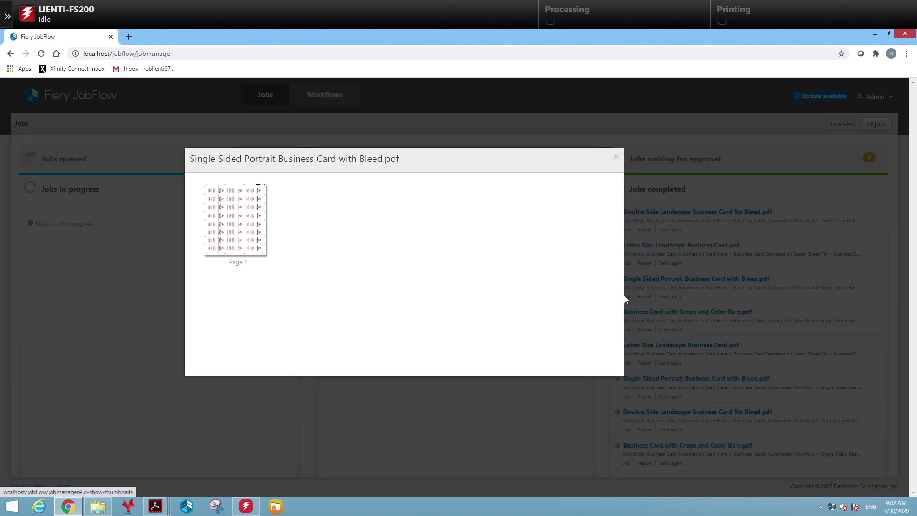
pyautogui.click(253, 240)
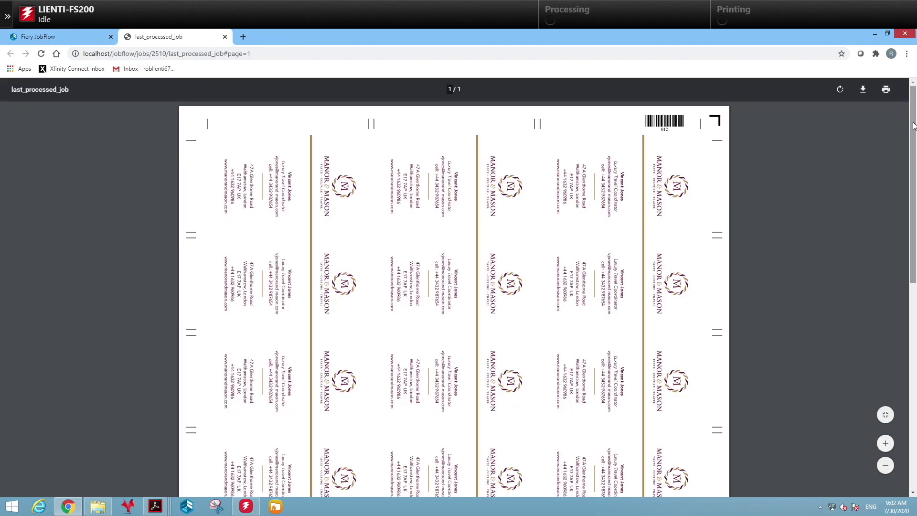
pyautogui.moveTo(913, 126); pyautogui.dragTo(913, 168)
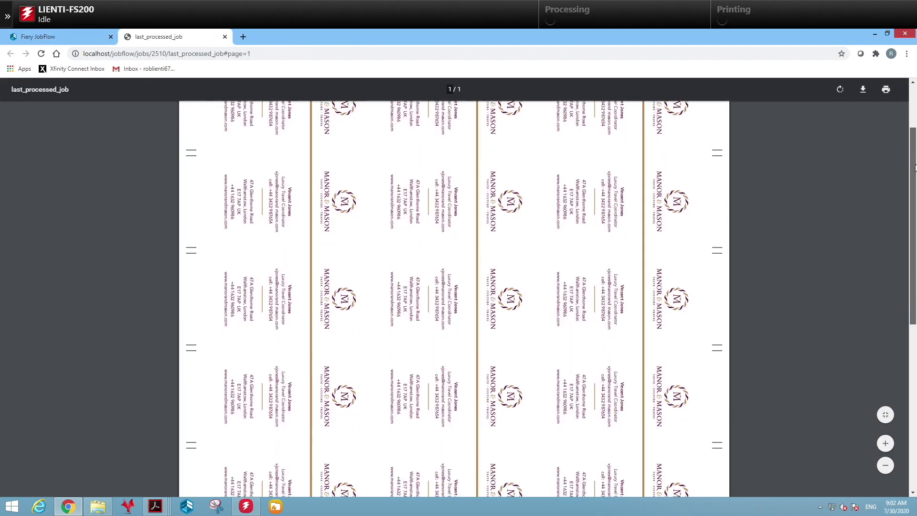
pyautogui.scroll(3, 914, 167)
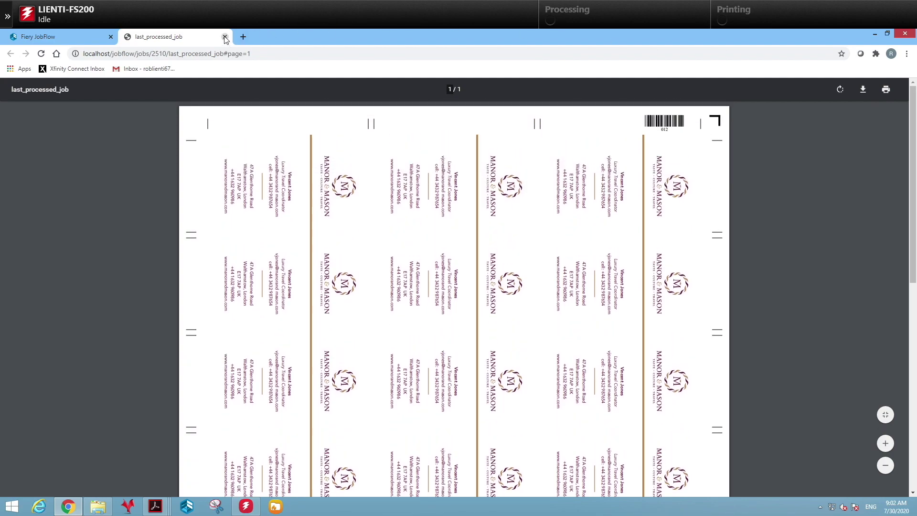
pyautogui.click(224, 36)
# Open the Crops and Color Bars job's imposed sheet full size to see its crop marks.
pyautogui.click(616, 159)
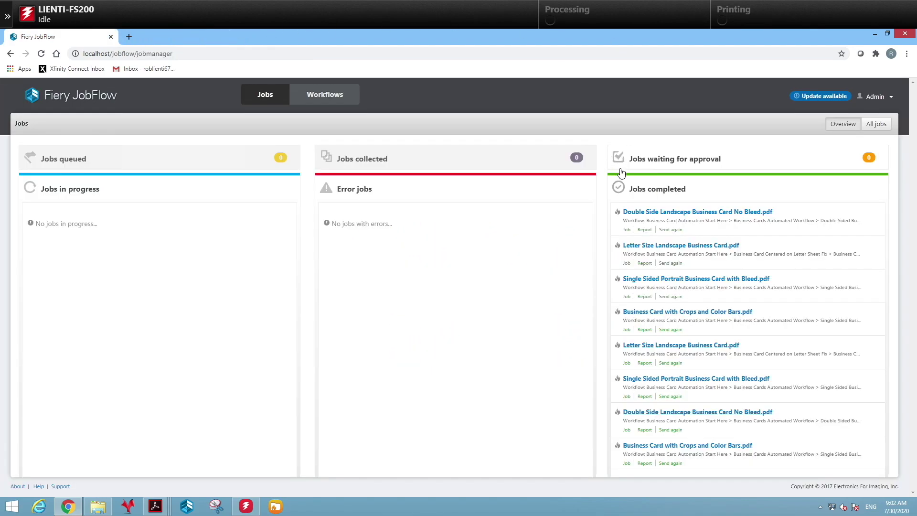
pyautogui.click(626, 331)
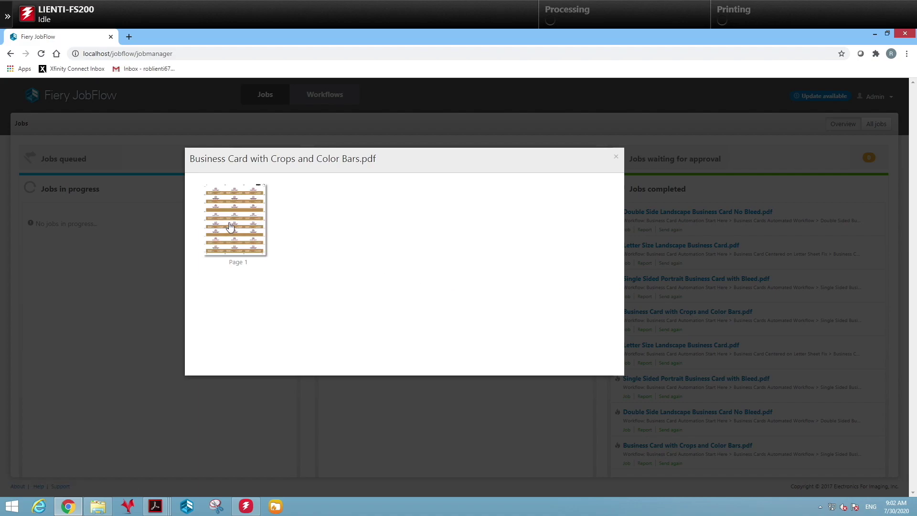
pyautogui.click(512, 298)
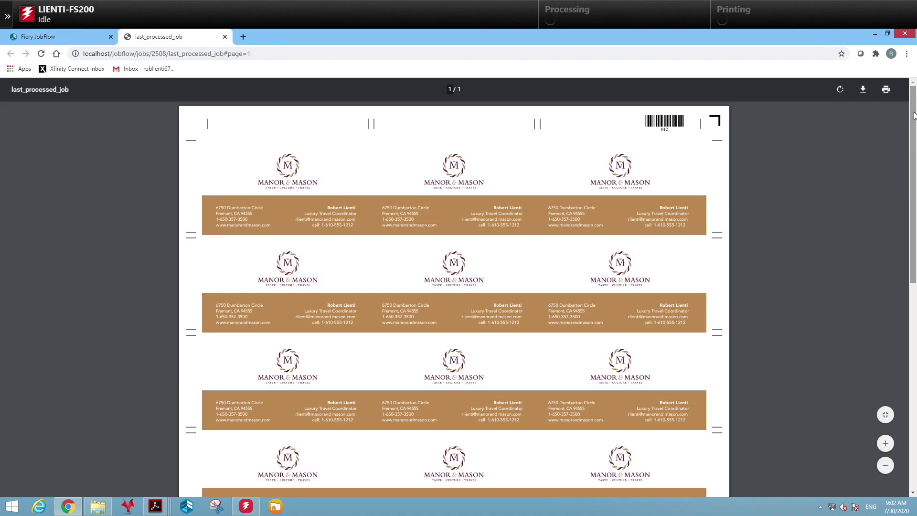
pyautogui.scroll(-1, 913, 115)
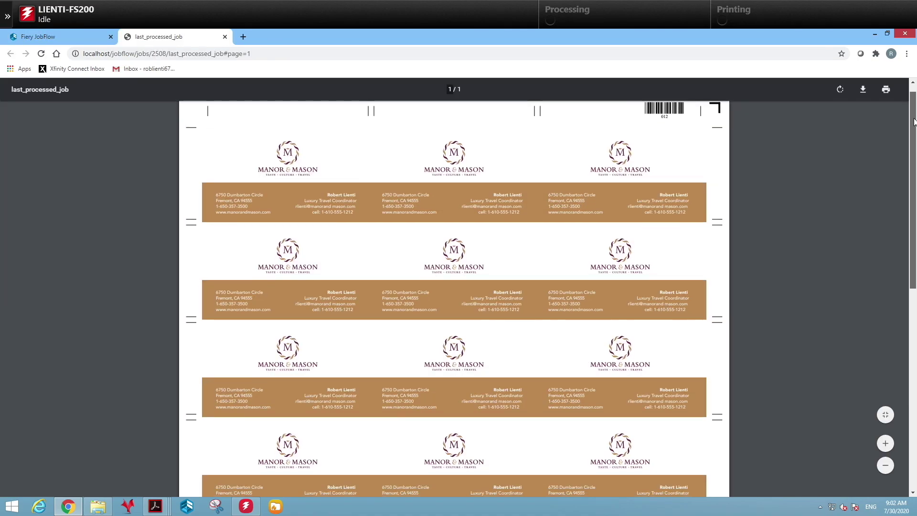
# In Command WorkStation, check the Letter Size, Double Side, Portrait and Crops held jobs show 21 copies.
pyautogui.click(876, 37)
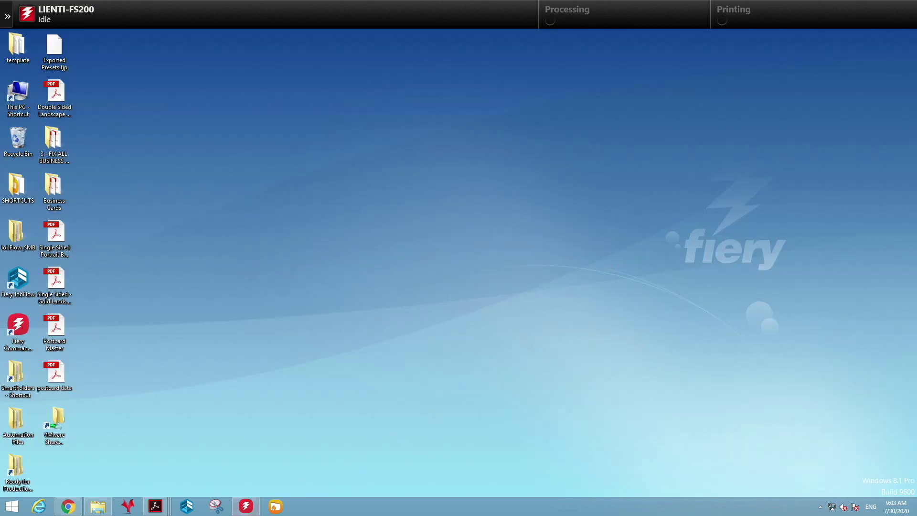
pyautogui.click(250, 512)
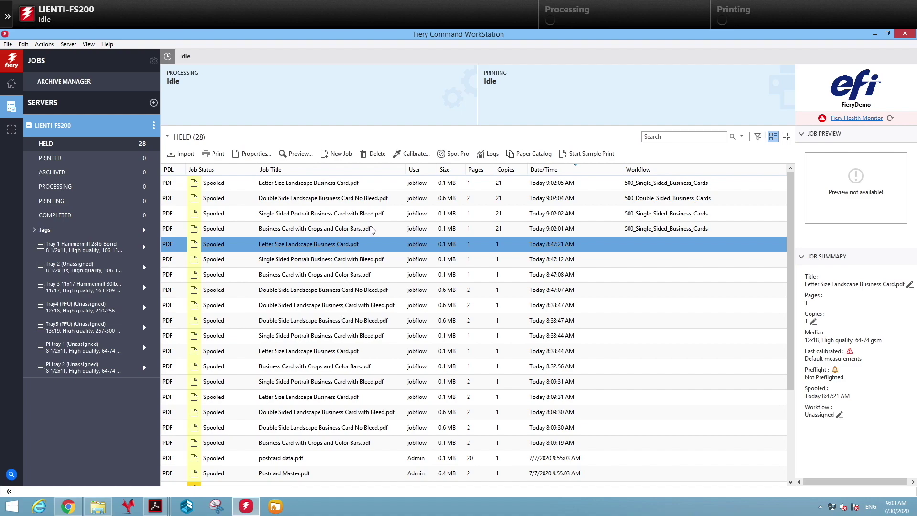
pyautogui.click(376, 185)
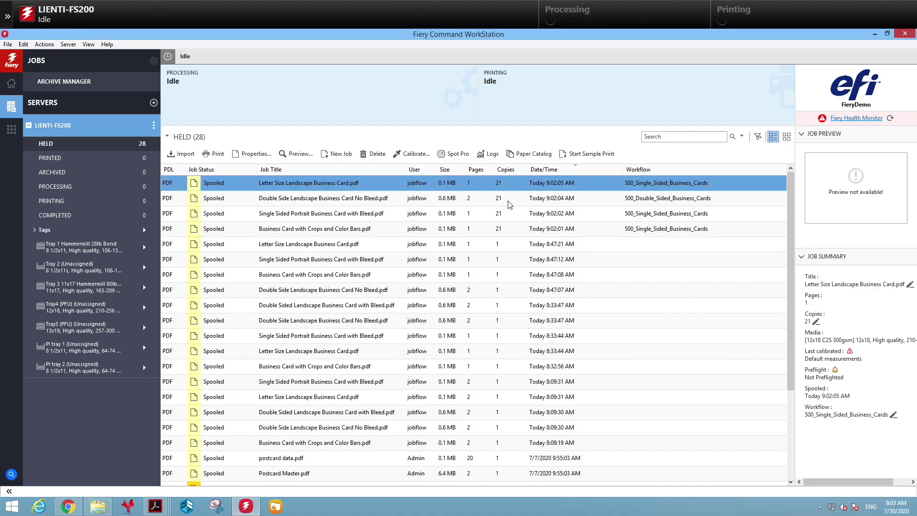
pyautogui.click(509, 204)
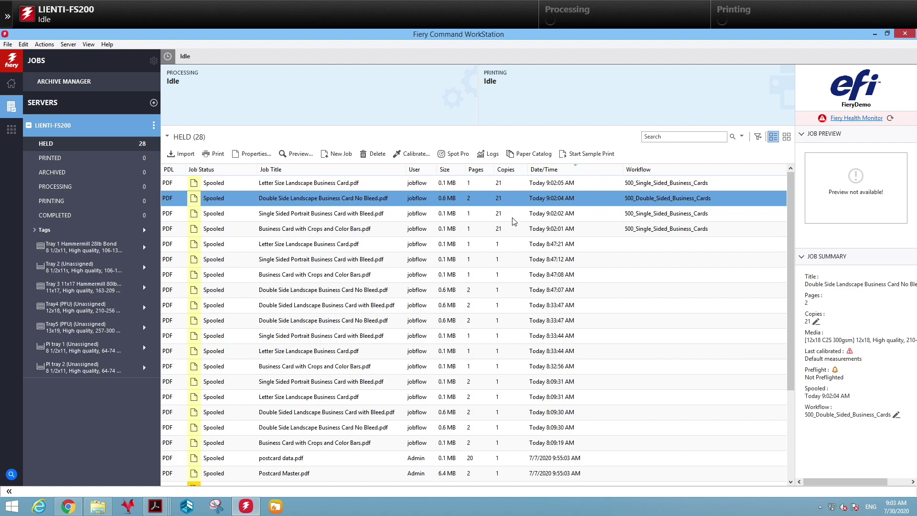
pyautogui.click(513, 219)
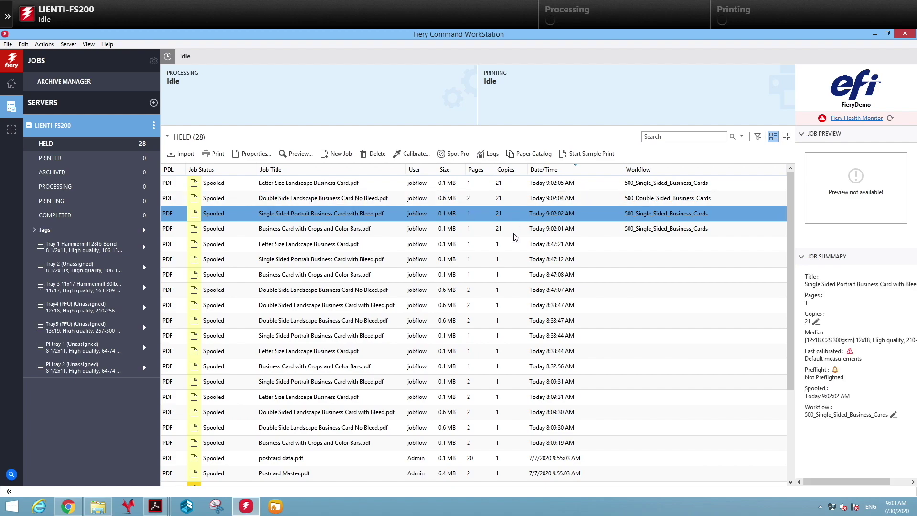
pyautogui.click(515, 233)
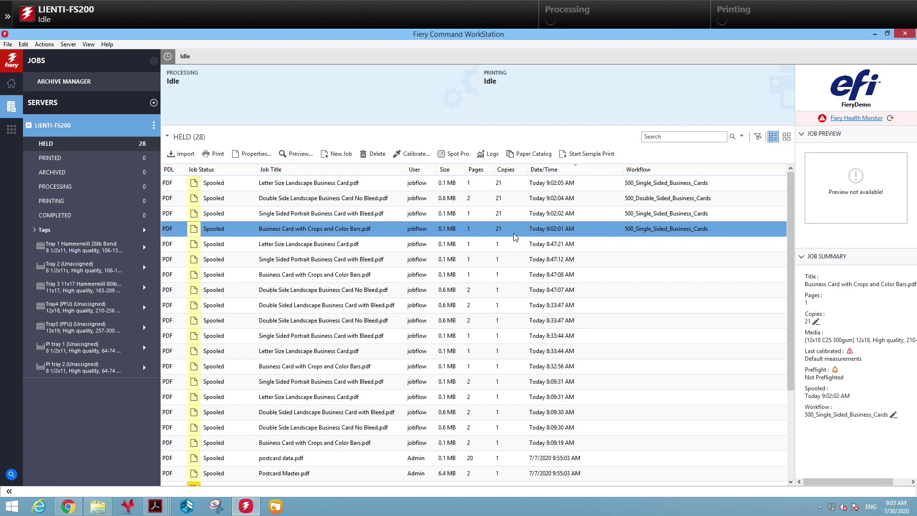